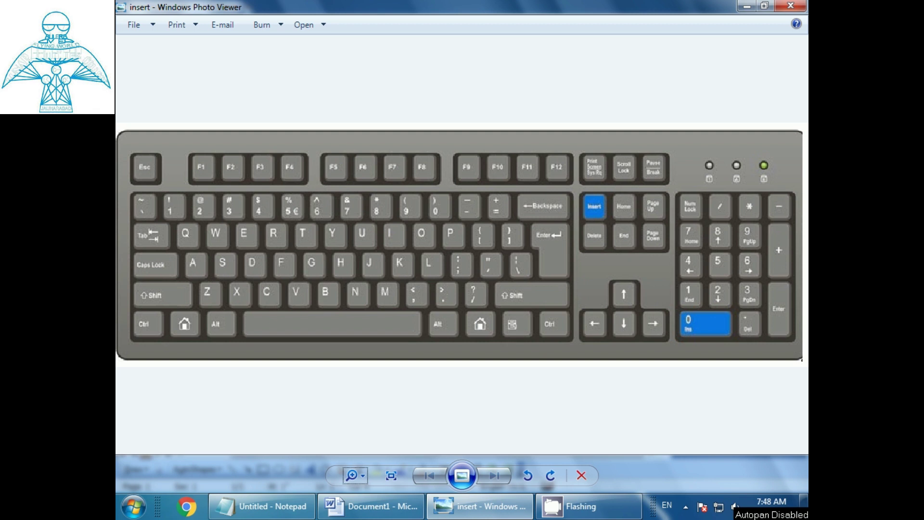
Highlight the 'Insert Key.' heading in the Notepad note, then return to the keyboard picture
click(263, 509)
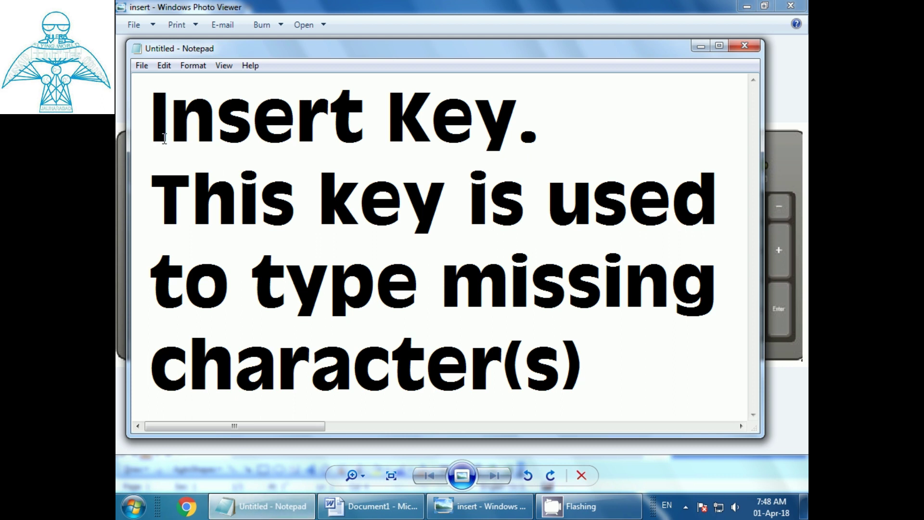
drag(156, 124, 534, 120)
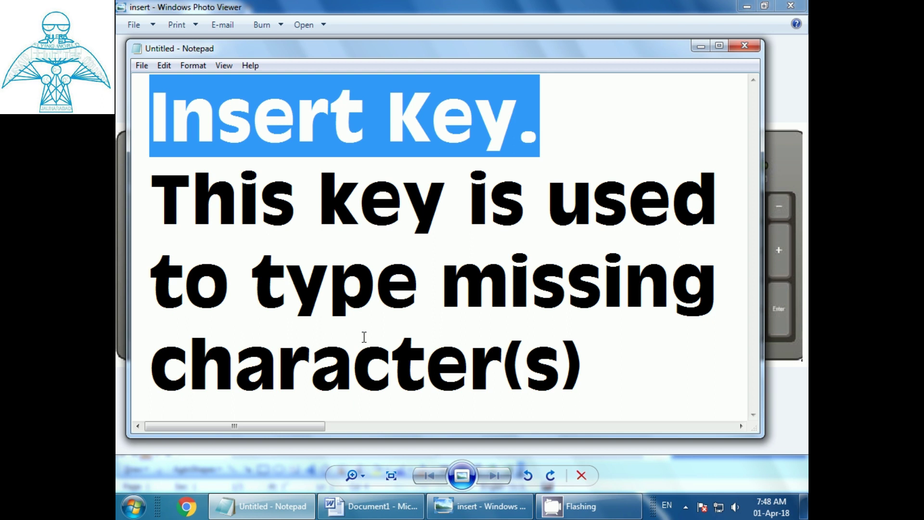
click(491, 515)
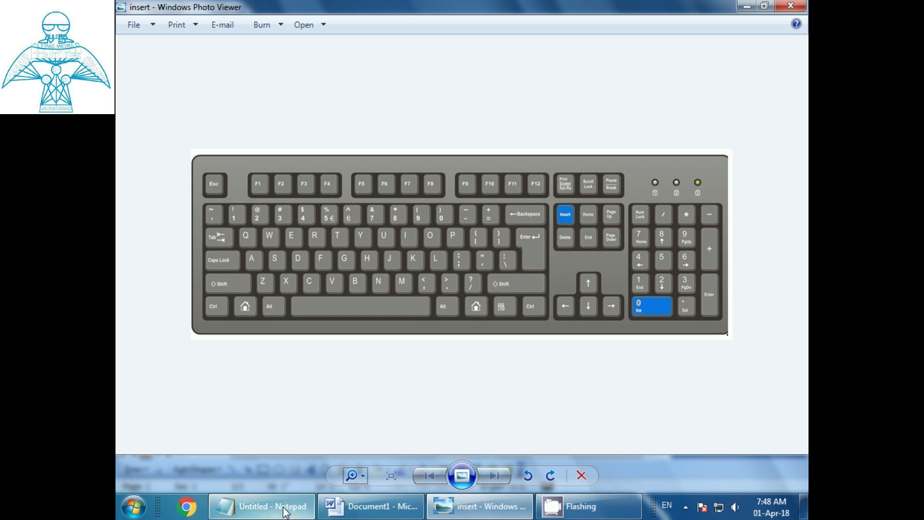
Bring up the Word document and place the cursor at the end of the 'Lunr Computer College' title
click(284, 506)
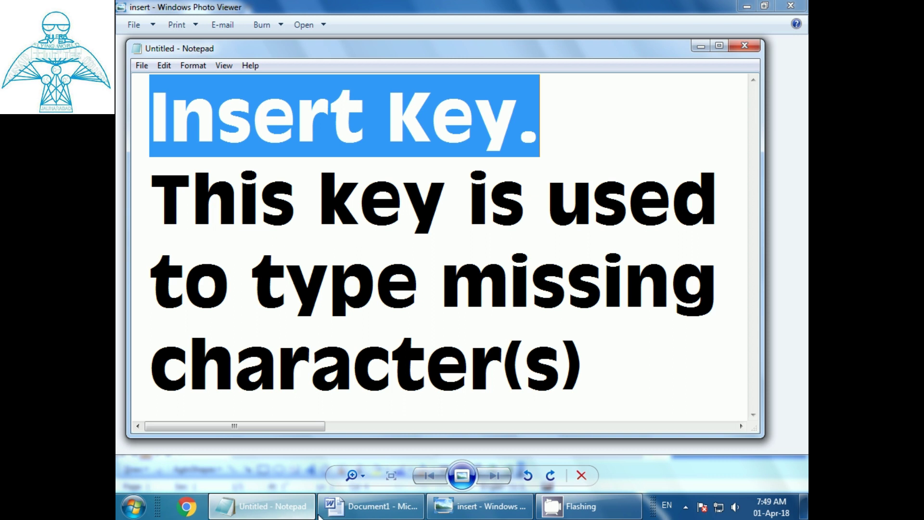
click(321, 513)
click(282, 290)
click(552, 171)
Add a blank line below the title, place the cursor between 'n' and 'r' in 'Lunr', and turn on overtype (OVR)
key(Return)
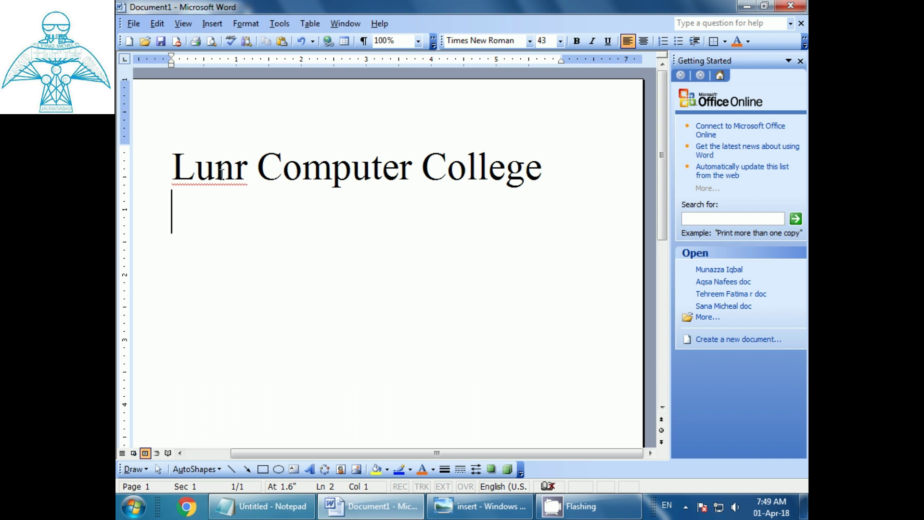
click(236, 189)
key(Insert)
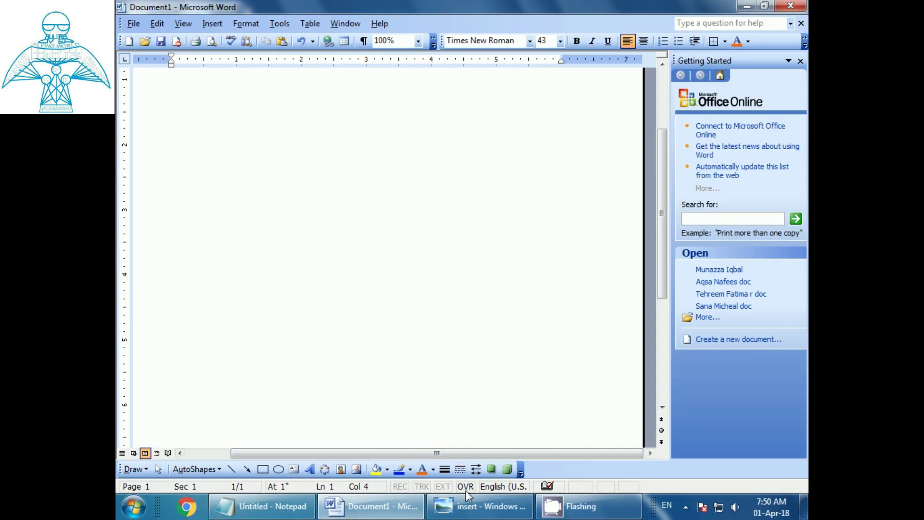
Overtype 'a' and 'r' after 'Lun' so the first word becomes 'Lunar'
scroll(387, 319, up, 3)
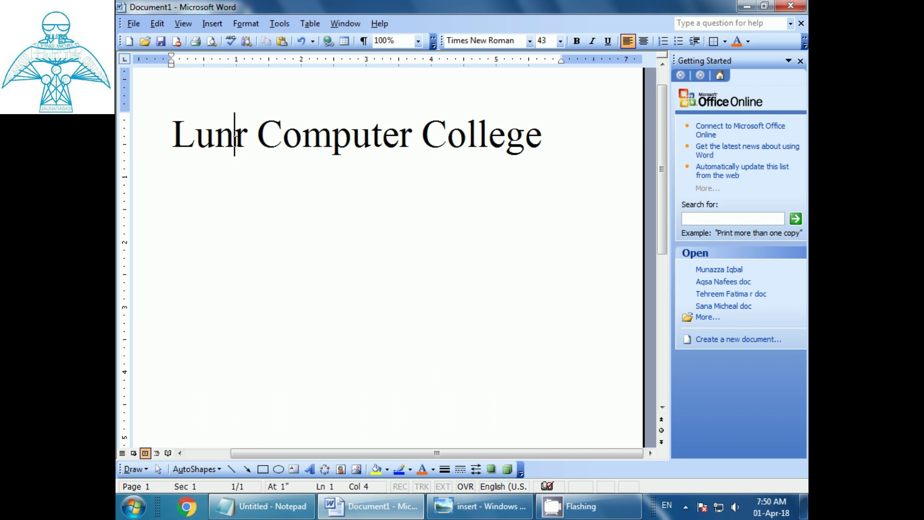
text(a)
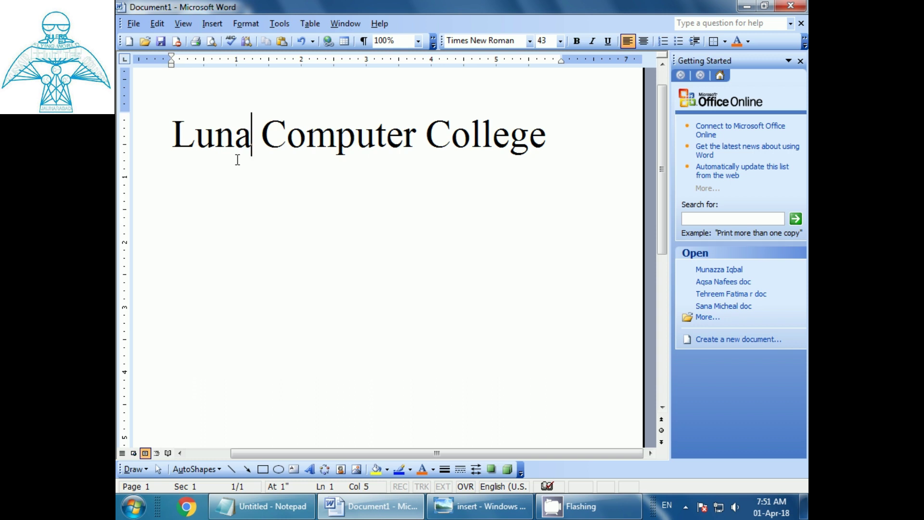
text(r)
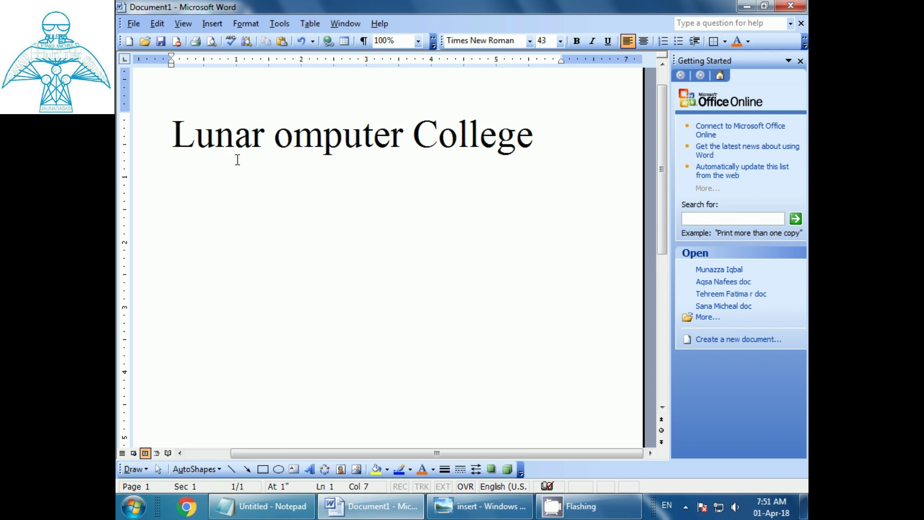
Turn overtype (OVR) off to return to normal insert mode
key(Insert)
Insert 'C' before 'omputer' so the title reads 'Lunar Computer College'
text(C)
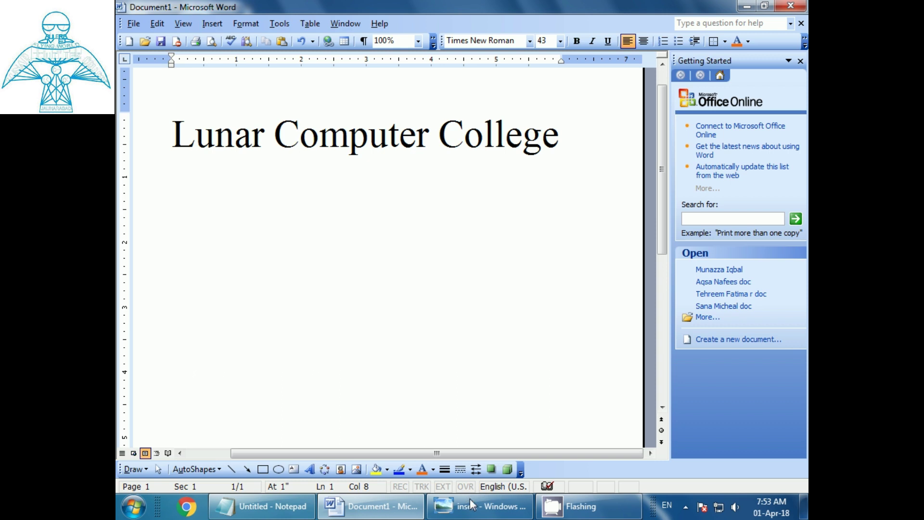
Bring the 'insert - Windows Photo Viewer' keyboard picture back to the front
click(473, 506)
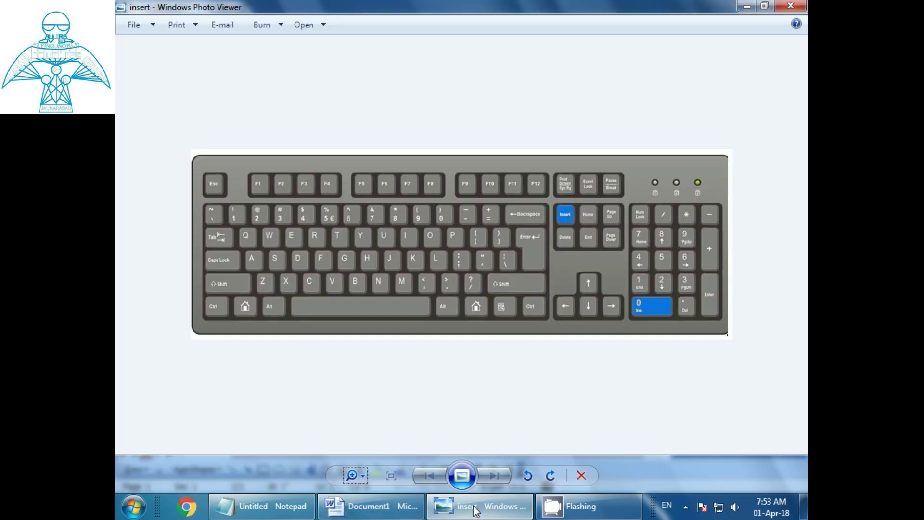